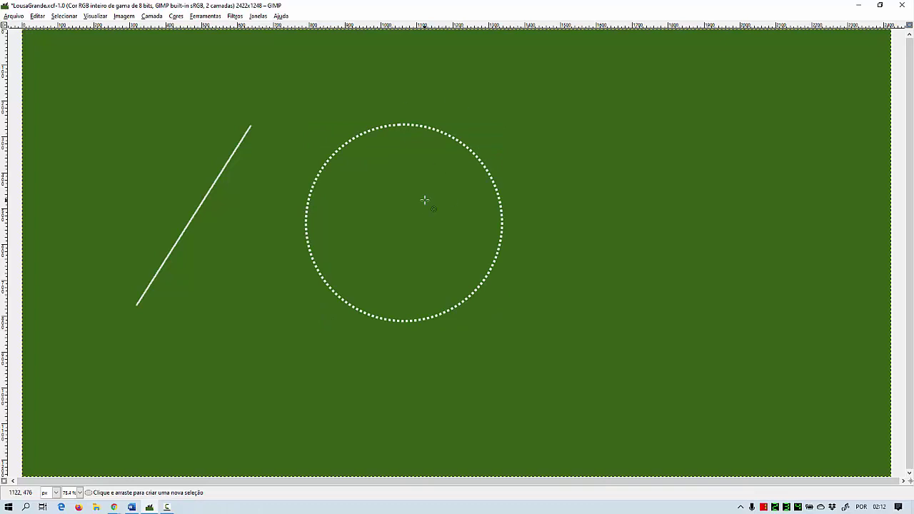
Step: Paint an arrow from the dotted circle's centre to its upper-right edge and label it R
{"action": "key", "text": "p"}
{"action": "mouse_move", "coordinate": [404, 223]}
{"action": "left_mouse_down"}
{"action": "mouse_move", "coordinate": [452, 147]}
{"action": "mouse_move", "coordinate": [458, 152]}
{"action": "left_mouse_up"}
{"action": "left_click_drag", "start_coordinate": [411, 180], "coordinate": [421, 179]}
Step: Undo the freehand strokes painted to the right of the dotted circle
{"action": "mouse_move", "coordinate": [510, 214]}
{"action": "left_mouse_down"}
{"action": "mouse_move", "coordinate": [561, 210]}
{"action": "mouse_move", "coordinate": [589, 226]}
{"action": "left_mouse_up"}
{"action": "key", "text": "ctrl+z"}
{"action": "key", "text": "ctrl+z"}
{"action": "key", "text": "ctrl+z"}
{"action": "key", "text": "ctrl+z"}
{"action": "key", "text": "ctrl+z"}
{"action": "key", "text": "ctrl+z"}
{"action": "key", "text": "ctrl+z"}
{"action": "key", "text": "ctrl+z"}
Step: Fill a rectangle of about 270 by 97 px with white just right of the circle, and paint freehand inside it
{"action": "key", "text": "r"}
{"action": "left_click_drag", "start_coordinate": [511, 204], "coordinate": [608, 239]}
{"action": "key", "text": "ctrl+comma"}
{"action": "key", "text": "ctrl+shift+a"}
{"action": "key", "text": "p"}
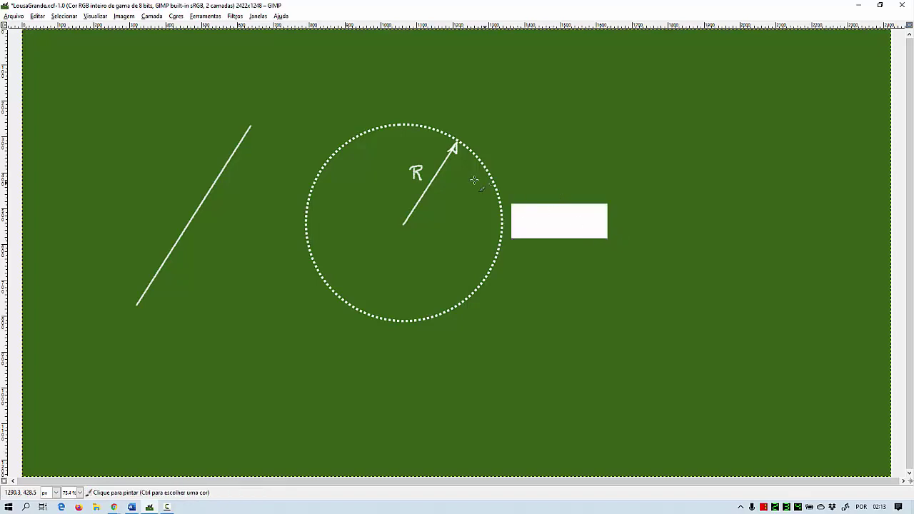
{"action": "mouse_move", "coordinate": [534, 212]}
{"action": "left_mouse_down"}
{"action": "mouse_move", "coordinate": [547, 230]}
{"action": "mouse_move", "coordinate": [595, 230]}
{"action": "left_mouse_up"}
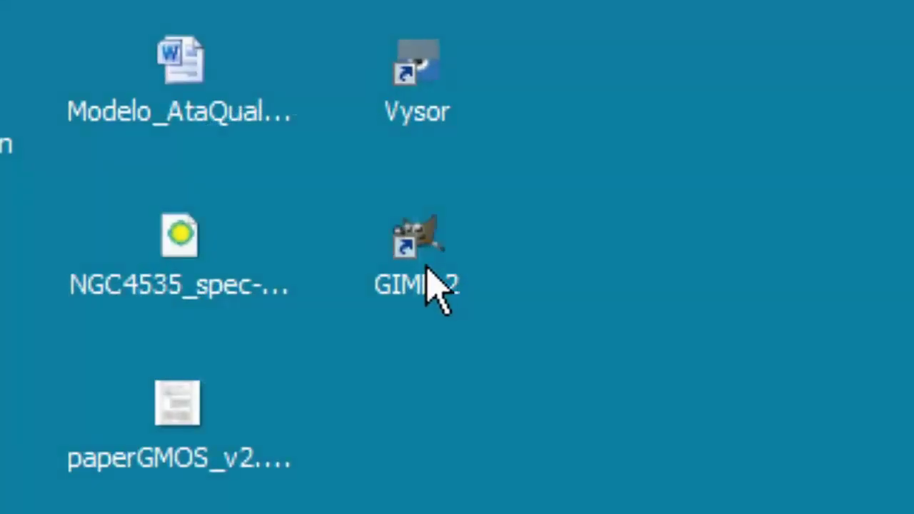
Step: Launch GIMP from its desktop shortcut
{"action": "double_click", "coordinate": [421, 282]}
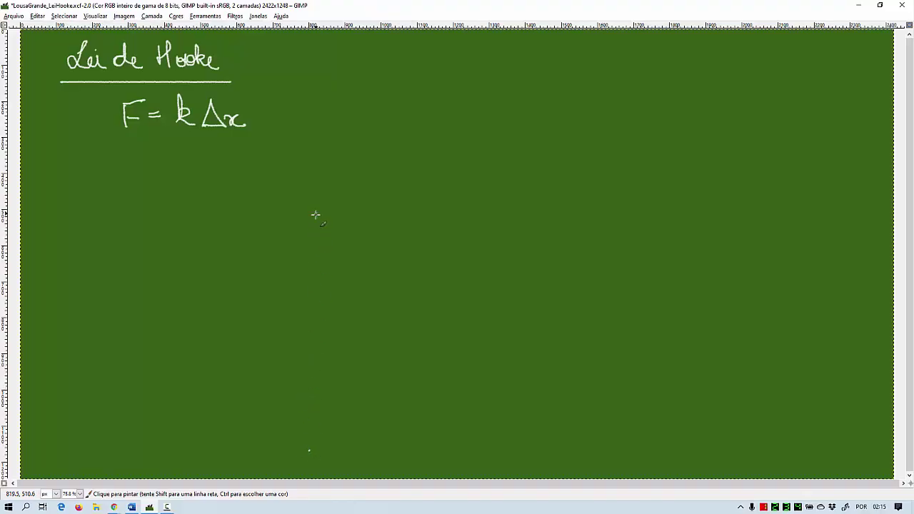
Step: Draw straight vertical and horizontal axes with arrowheads below the Hooke's law formula, labelled F and Δx
{"action": "left_click", "coordinate": [309, 171], "text": "shift"}
{"action": "left_click_drag", "start_coordinate": [310, 178], "coordinate": [309, 170]}
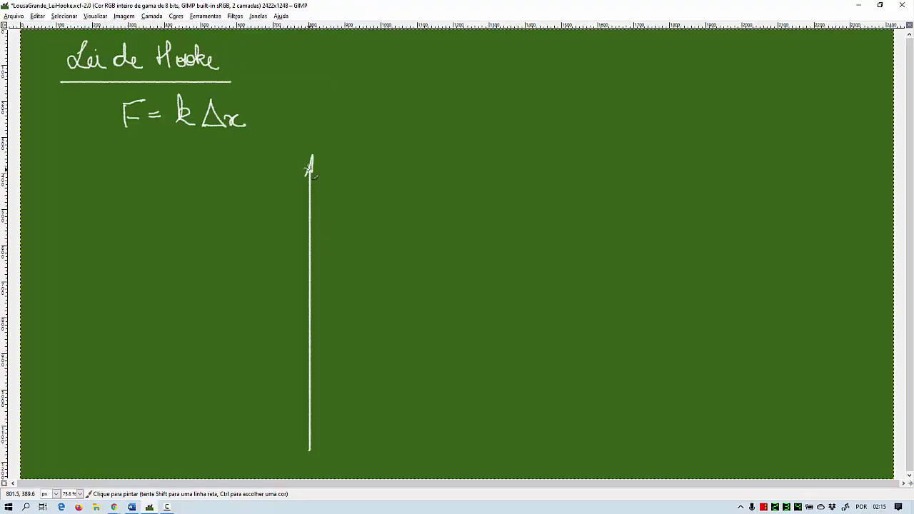
{"action": "left_click", "coordinate": [285, 434]}
{"action": "left_click", "coordinate": [664, 435], "text": "shift"}
{"action": "left_click_drag", "start_coordinate": [656, 429], "coordinate": [663, 432]}
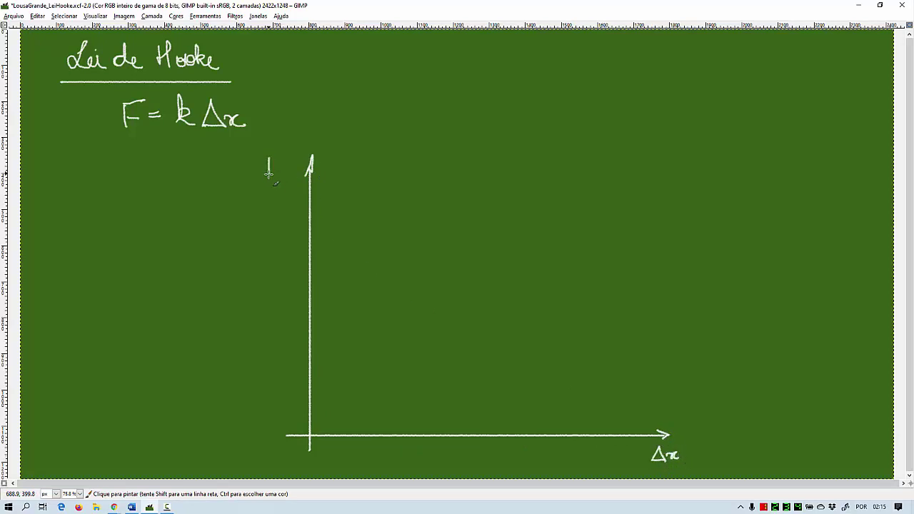
Step: Draw a straight white line rising from the axes' origin and write a red label beside its angle arc
{"action": "left_click", "coordinate": [310, 435], "text": "ctrl"}
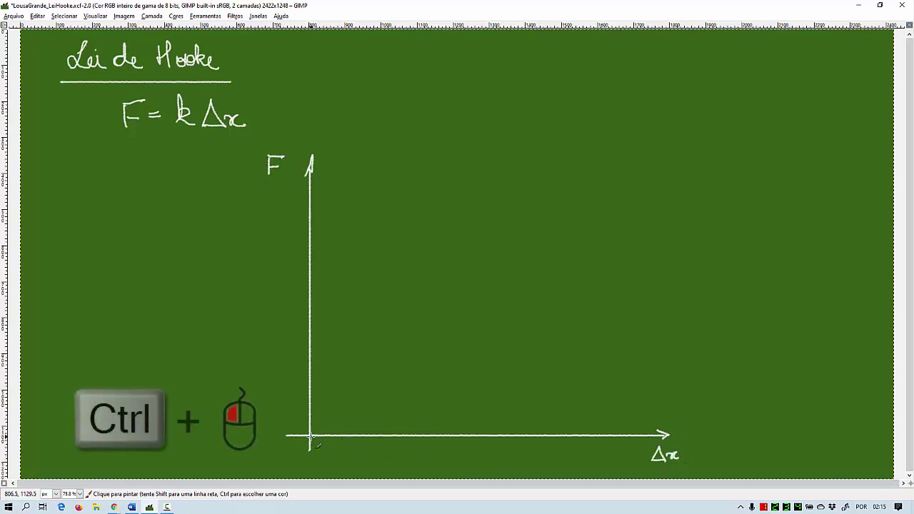
{"action": "left_click", "coordinate": [630, 172], "text": "shift"}
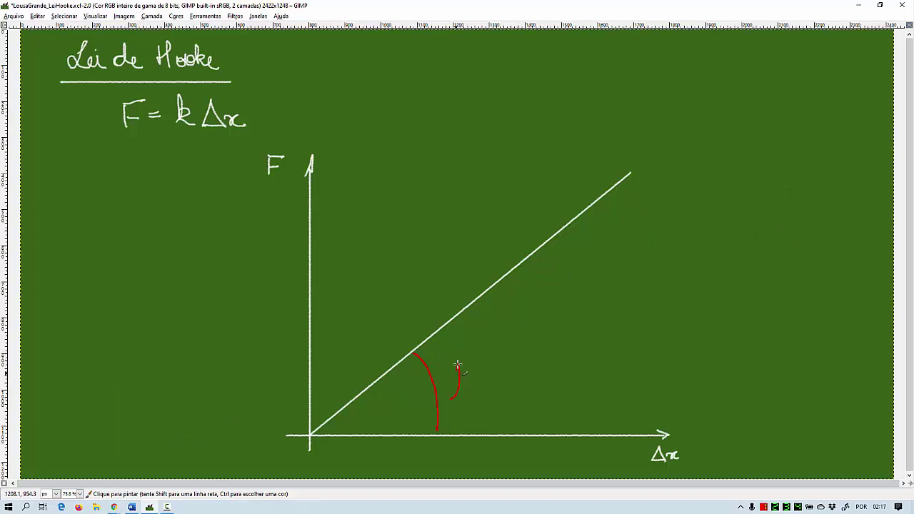
{"action": "left_click_drag", "start_coordinate": [455, 386], "coordinate": [469, 394]}
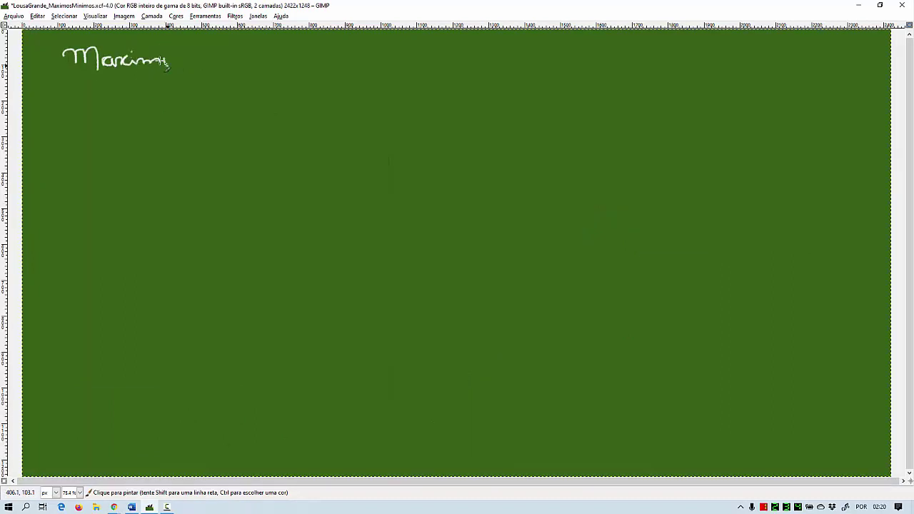
Step: Complete the handwritten title "Máximos e Mínimos" and underline it with a straight line
{"action": "mouse_move", "coordinate": [155, 58]}
{"action": "left_mouse_down"}
{"action": "mouse_move", "coordinate": [268, 50]}
{"action": "mouse_move", "coordinate": [331, 58]}
{"action": "left_mouse_up"}
{"action": "left_click", "coordinate": [58, 72]}
{"action": "left_click", "coordinate": [341, 72], "text": "shift"}
Step: Draw straight vertical and horizontal axes below the title, giving the horizontal one an arrowhead and an x label
{"action": "left_click", "coordinate": [225, 97]}
{"action": "left_click", "coordinate": [225, 432], "text": "shift"}
{"action": "left_click", "coordinate": [205, 416]}
{"action": "left_click", "coordinate": [699, 416], "text": "shift"}
{"action": "left_click_drag", "start_coordinate": [693, 410], "coordinate": [694, 424]}
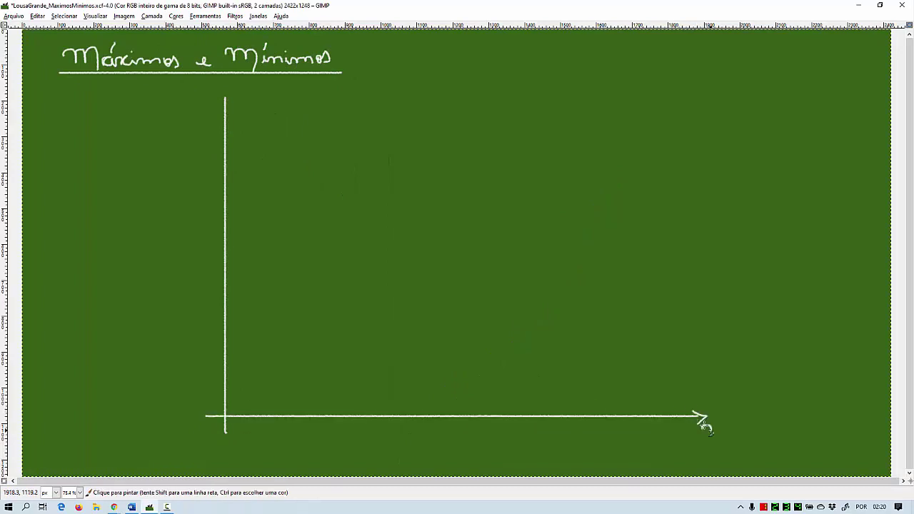
Step: Add an arrowhead and a y label to the vertical axis, and draw a red freehand curve with three peaks and two valleys
{"action": "left_click_drag", "start_coordinate": [222, 102], "coordinate": [229, 101]}
{"action": "left_click_drag", "start_coordinate": [206, 99], "coordinate": [208, 113]}
{"action": "mouse_move", "coordinate": [247, 238]}
{"action": "left_mouse_down"}
{"action": "mouse_move", "coordinate": [530, 262]}
{"action": "mouse_move", "coordinate": [700, 291]}
{"action": "left_mouse_up"}
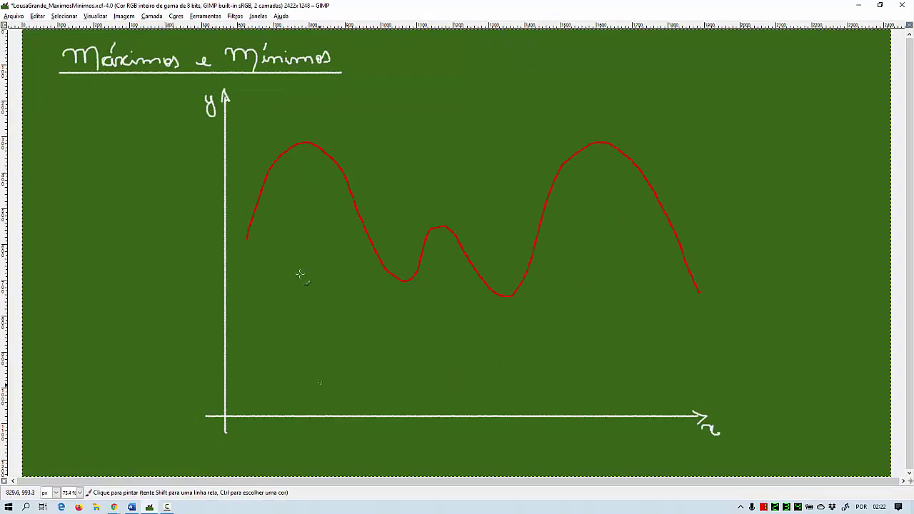
Step: Draw a straight red line from the curve's first peak down towards the x-axis
{"action": "left_click", "coordinate": [306, 142]}
{"action": "left_click", "coordinate": [305, 394], "text": "shift"}
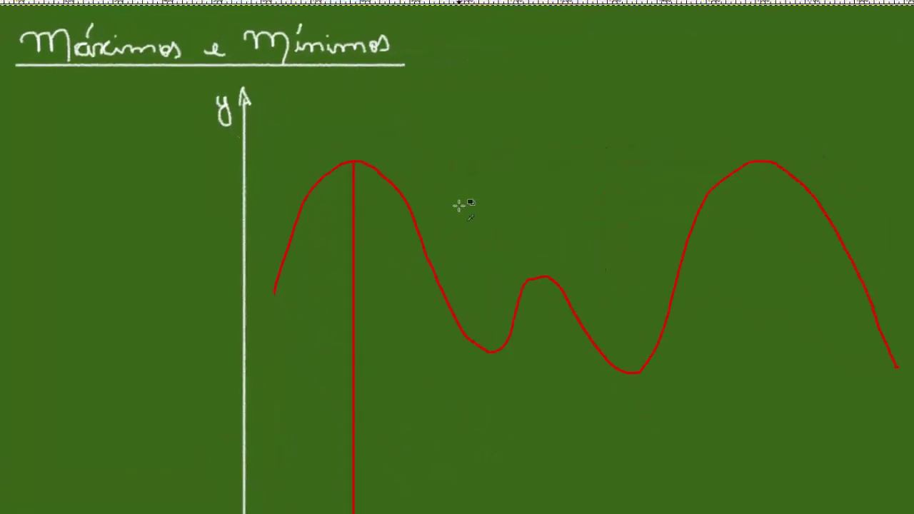
Step: Create a vector path from the curve's first peak to the x-axis, and try stroking it with the last-used settings
{"action": "key", "text": "Tab"}
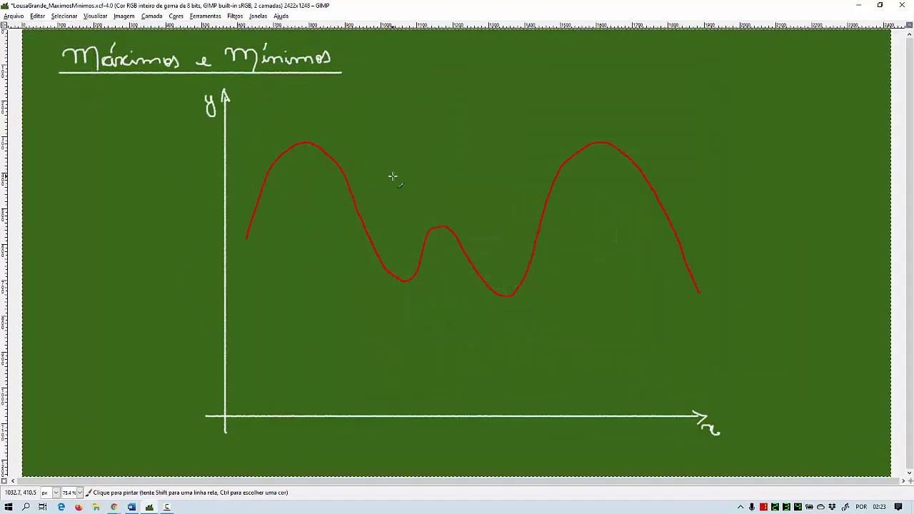
{"action": "left_click", "coordinate": [304, 143]}
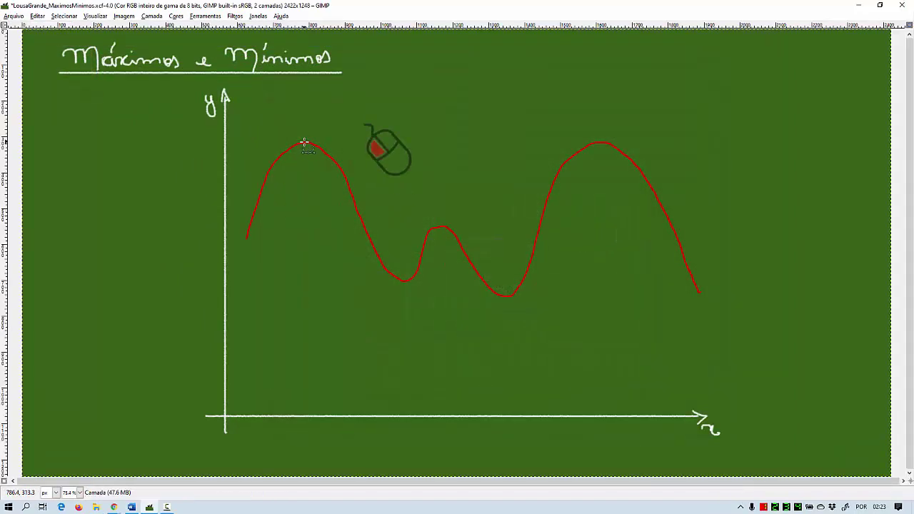
{"action": "left_click", "coordinate": [300, 416]}
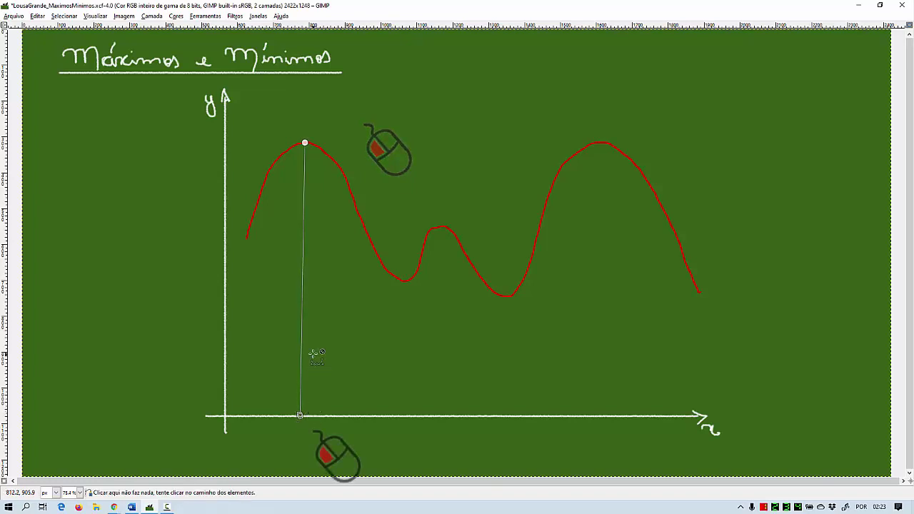
{"action": "key", "text": "ctrl+shift+c"}
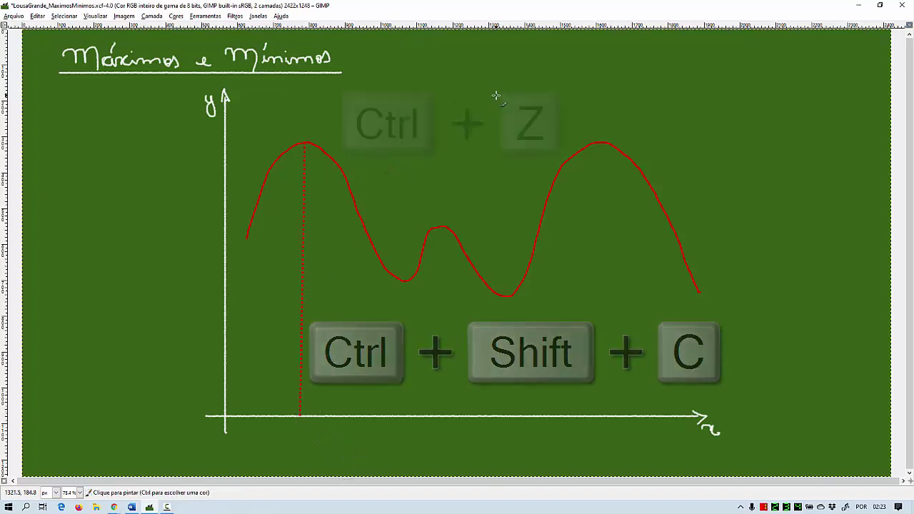
{"action": "key", "text": "ctrl+z"}
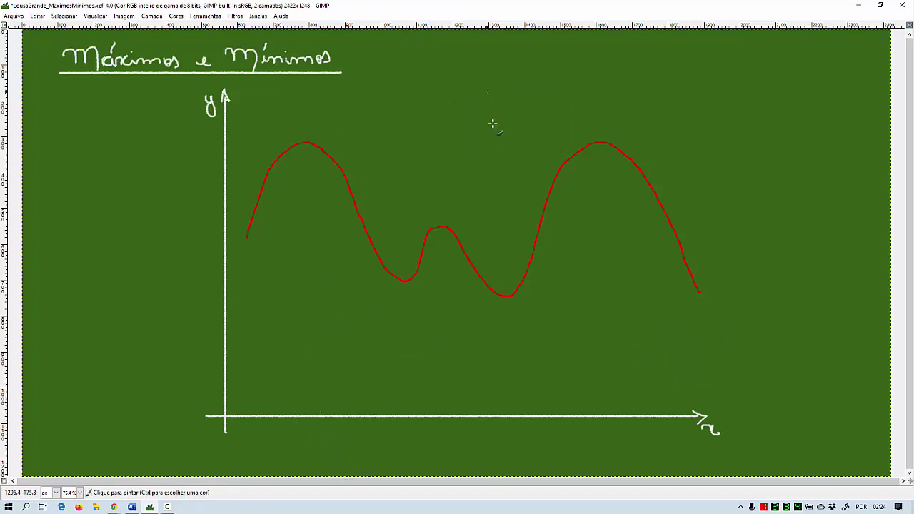
Step: Stroke the vector path with the Pontilhado denso dash preset, and undo that stroke
{"action": "left_click", "coordinate": [37, 17]}
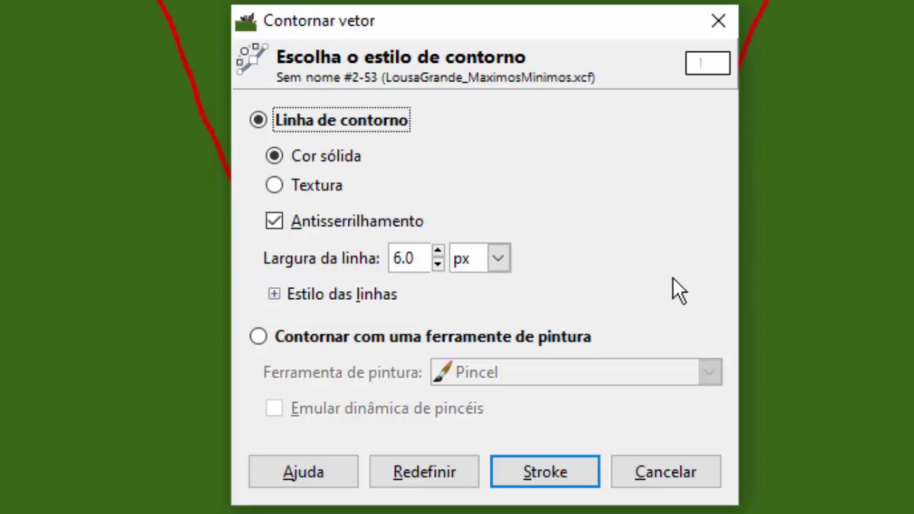
{"action": "left_click", "coordinate": [274, 295]}
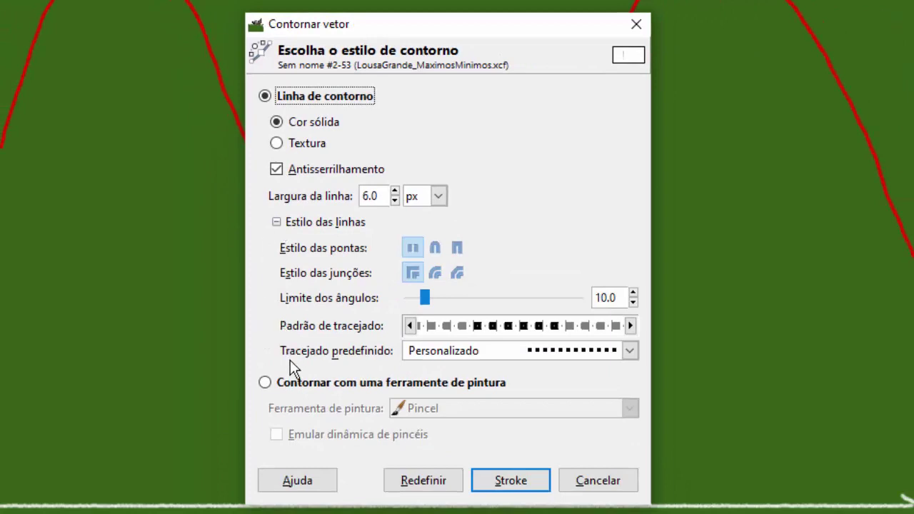
{"action": "left_click", "coordinate": [603, 304]}
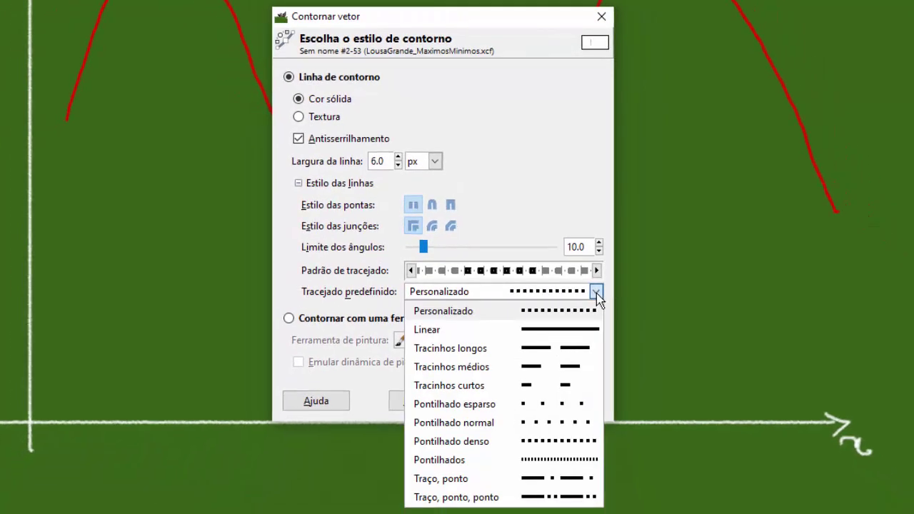
{"action": "left_click", "coordinate": [541, 456]}
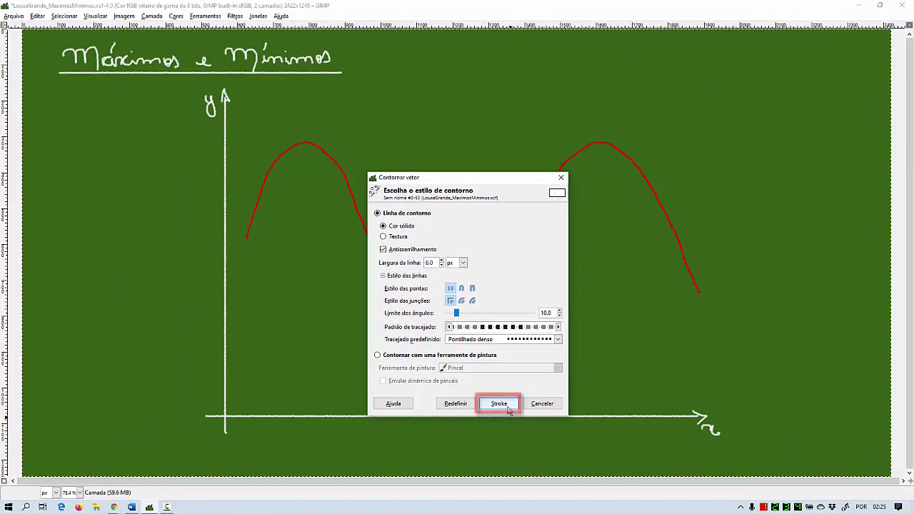
{"action": "left_click", "coordinate": [507, 407]}
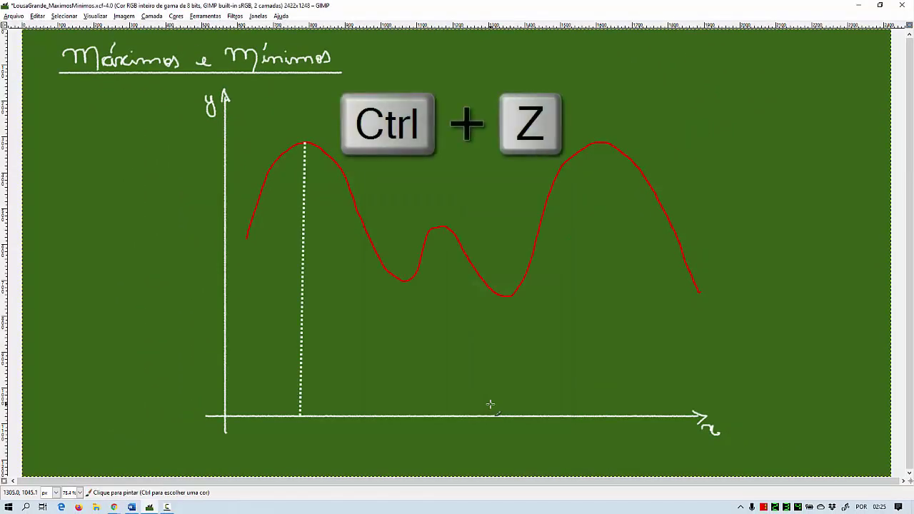
{"action": "key", "text": "ctrl+z"}
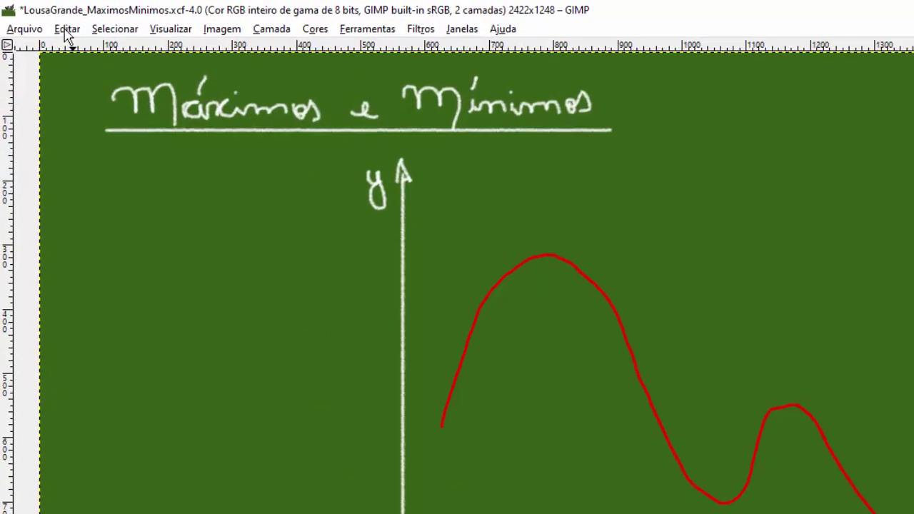
Step: Open the keyboard shortcut configuration from the Interface preferences
{"action": "left_click", "coordinate": [67, 30]}
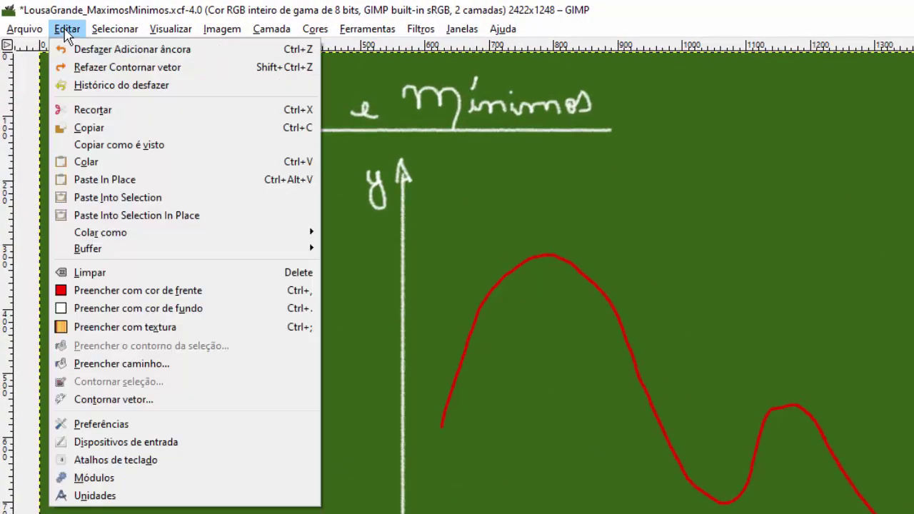
{"action": "left_click", "coordinate": [239, 425]}
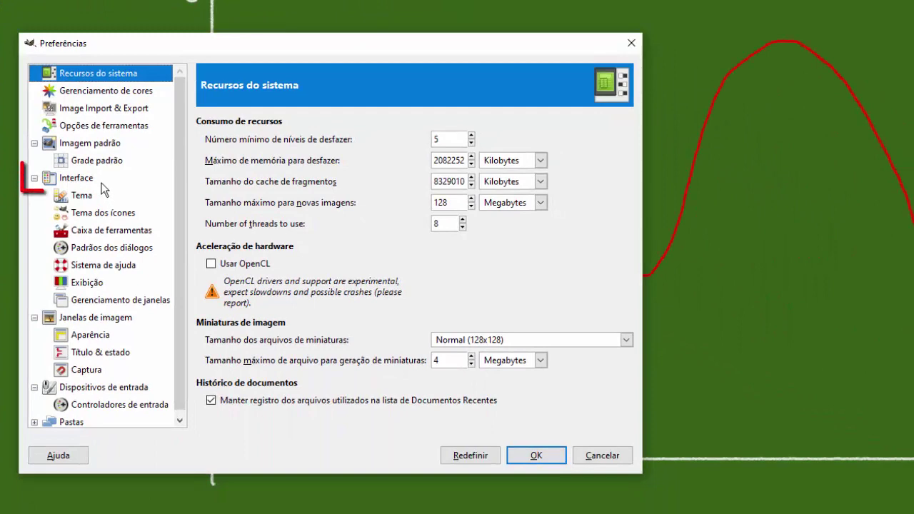
{"action": "left_click", "coordinate": [77, 178]}
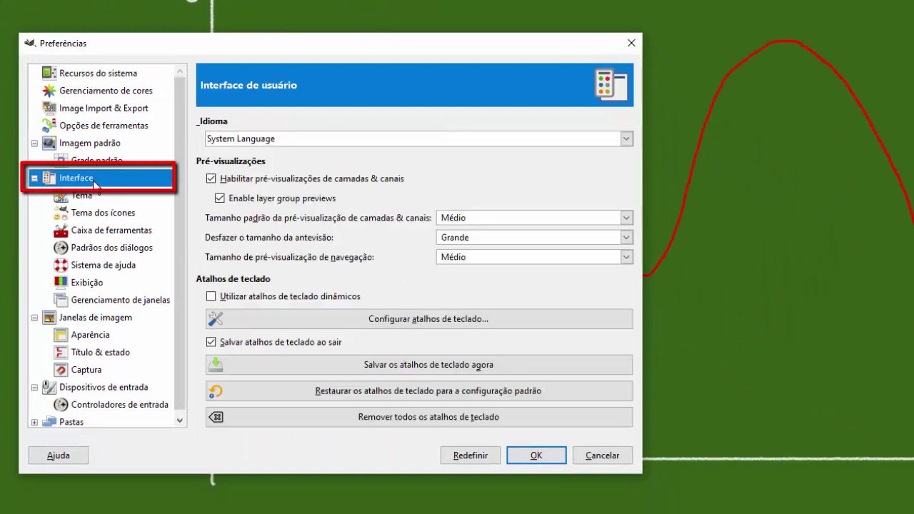
{"action": "left_click", "coordinate": [495, 323]}
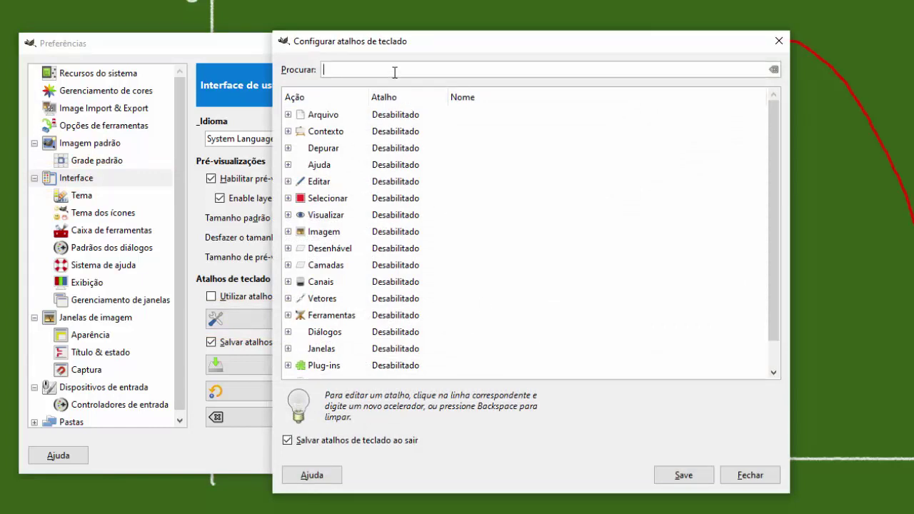
Step: Search the shortcut actions for "vetor" and assign Shift+Ctrl+V to Para vetor, reassigning the conflicting shortcut
{"action": "type", "text": "v"}
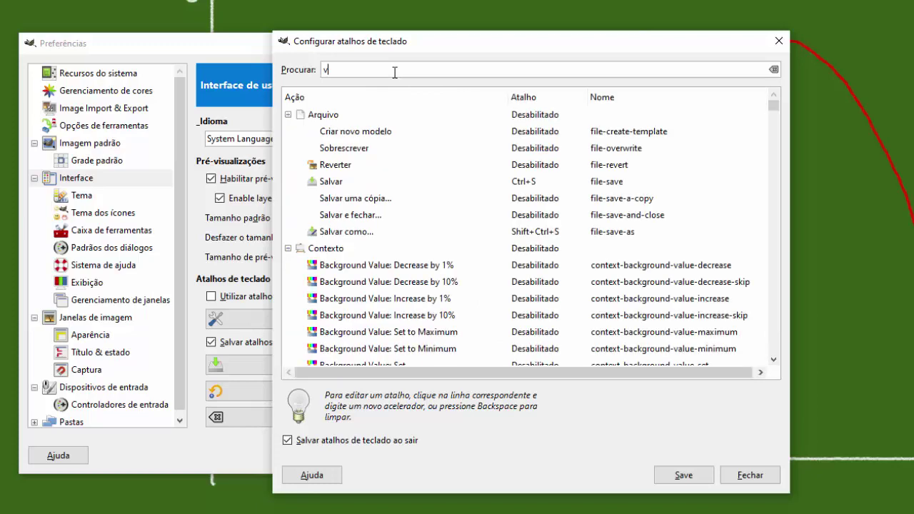
{"action": "type", "text": "etor"}
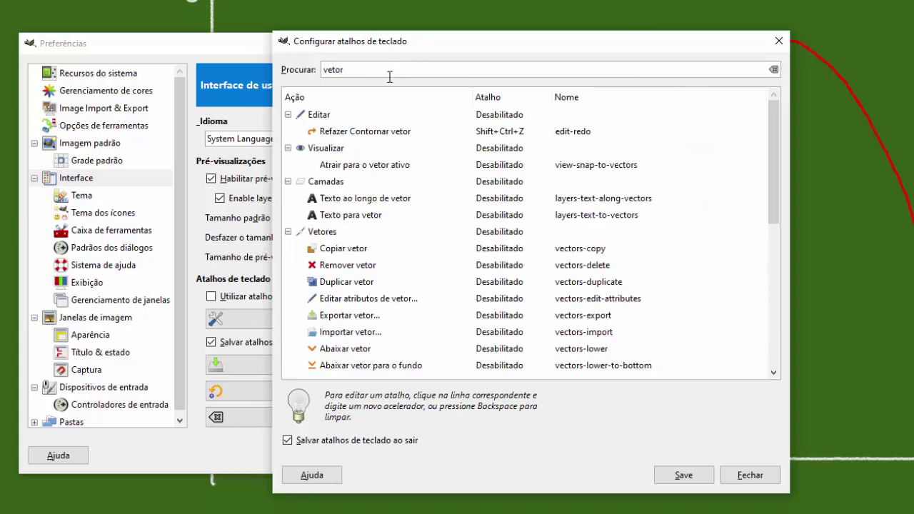
{"action": "scroll", "coordinate": [407, 122], "scroll_direction": "down", "scroll_amount": 6}
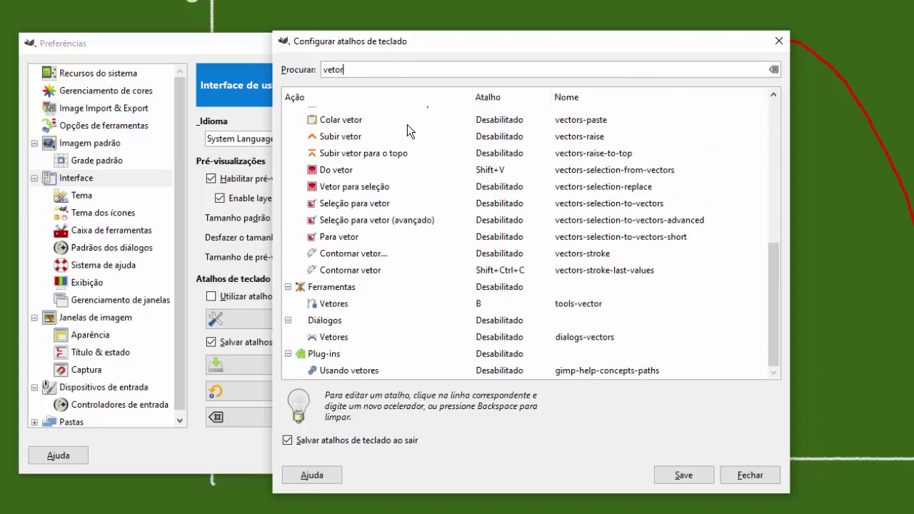
{"action": "left_click", "coordinate": [505, 243]}
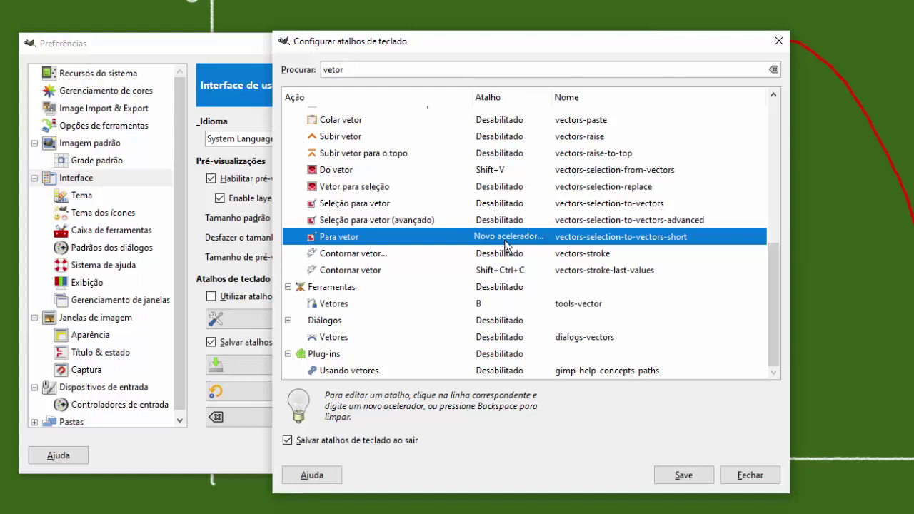
{"action": "key", "text": "ctrl+shift+v"}
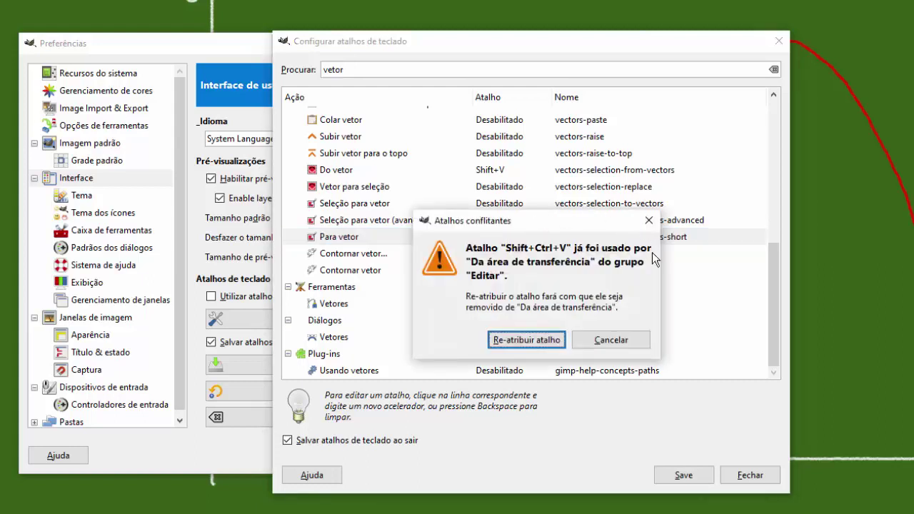
{"action": "left_click", "coordinate": [510, 340]}
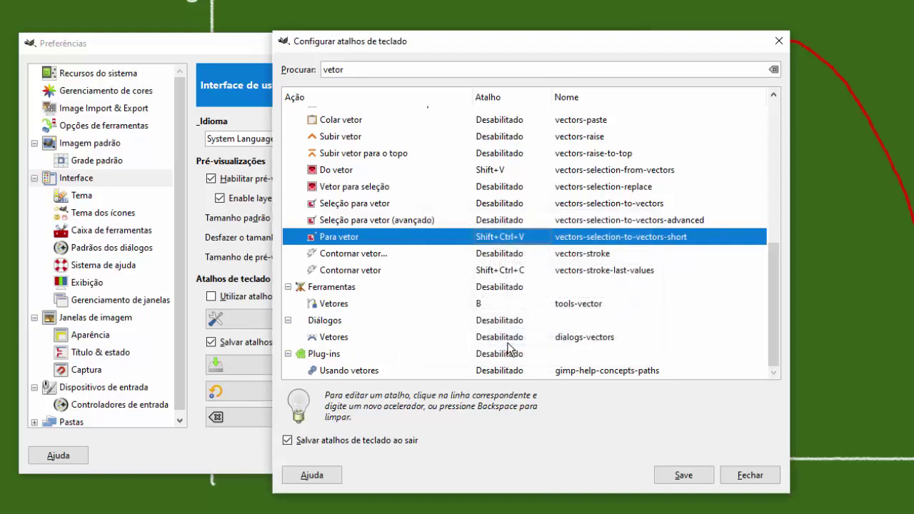
Step: Assign Shift+Ctrl+C to the Contornar vetor action (vectors-stroke-last-values)
{"action": "left_click", "coordinate": [489, 272]}
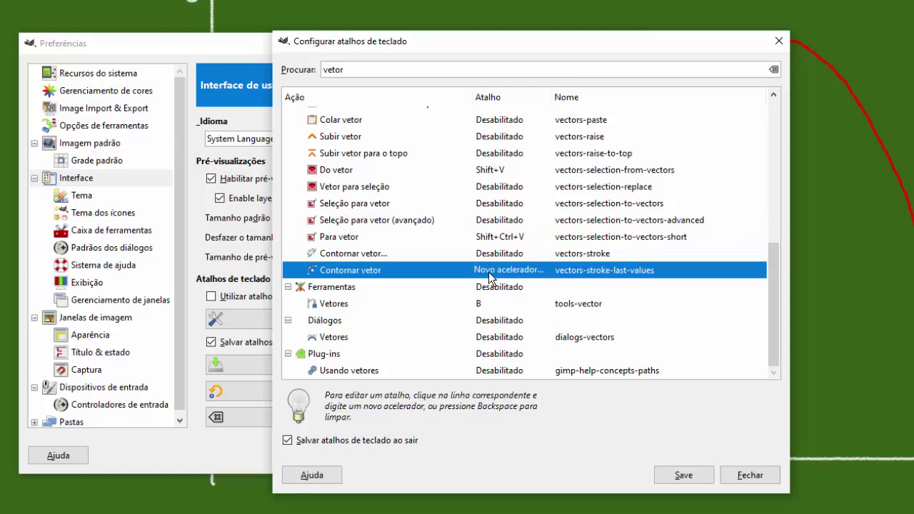
{"action": "key", "text": "ctrl+shift+c"}
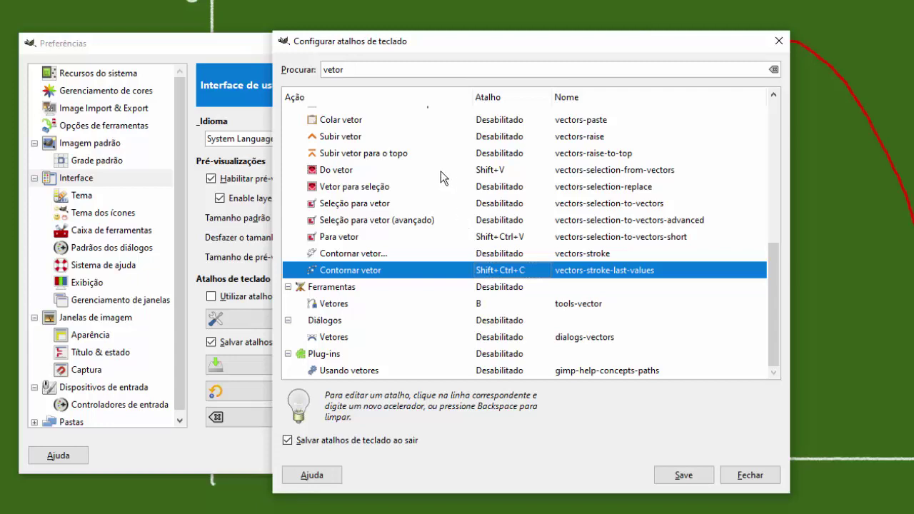
Step: Search the shortcut actions for "preen" and assign Shift+Ctrl+F to the Preencher caminho action (vectors-fill-last-values)
{"action": "double_click", "coordinate": [342, 69]}
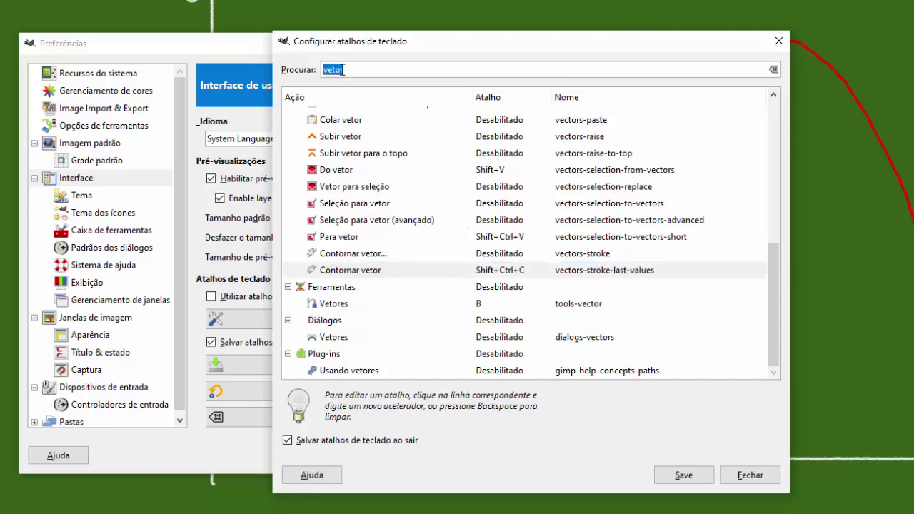
{"action": "type", "text": "preen"}
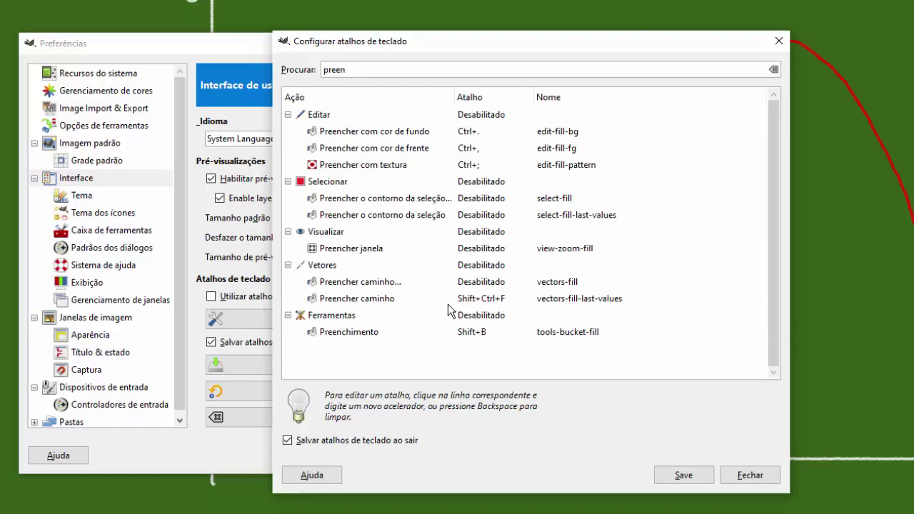
{"action": "left_click", "coordinate": [496, 302]}
{"action": "key", "text": "ctrl+shift+f"}
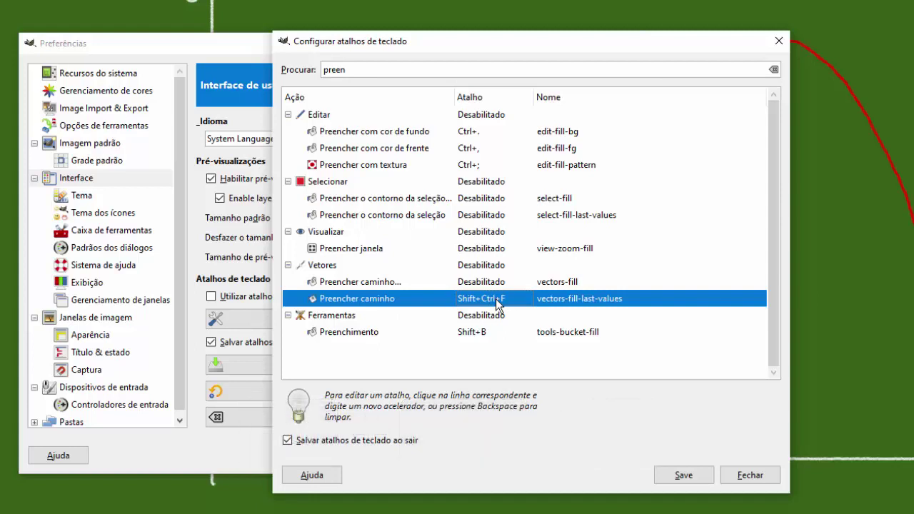
Step: Save the keyboard shortcuts and accept the preferences
{"action": "left_click", "coordinate": [706, 476]}
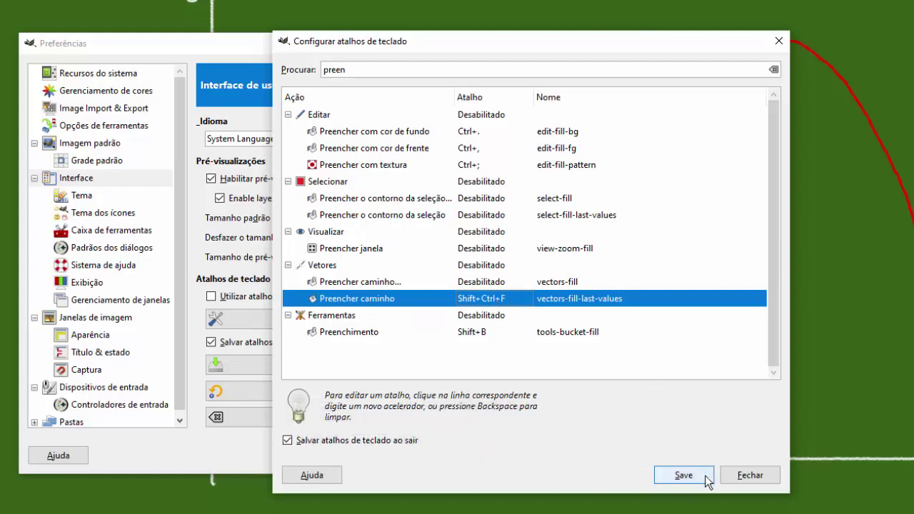
{"action": "left_click", "coordinate": [751, 475]}
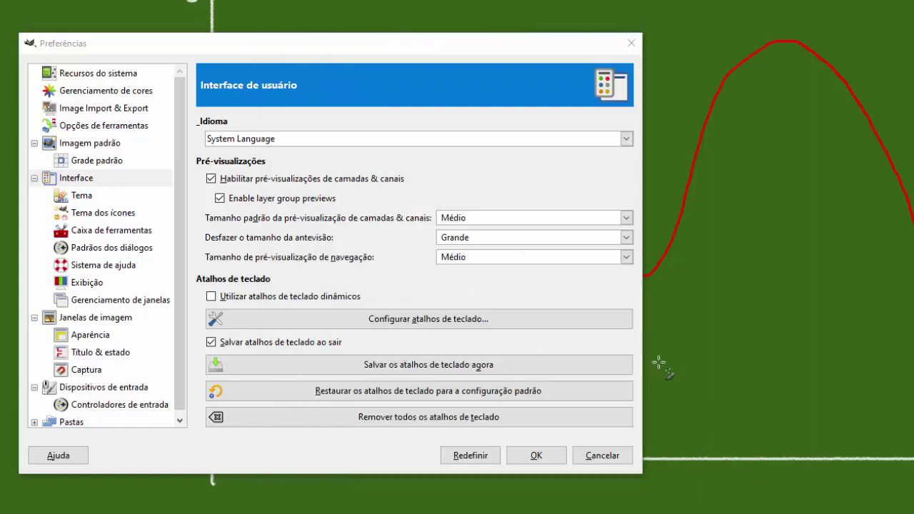
{"action": "left_click", "coordinate": [409, 367]}
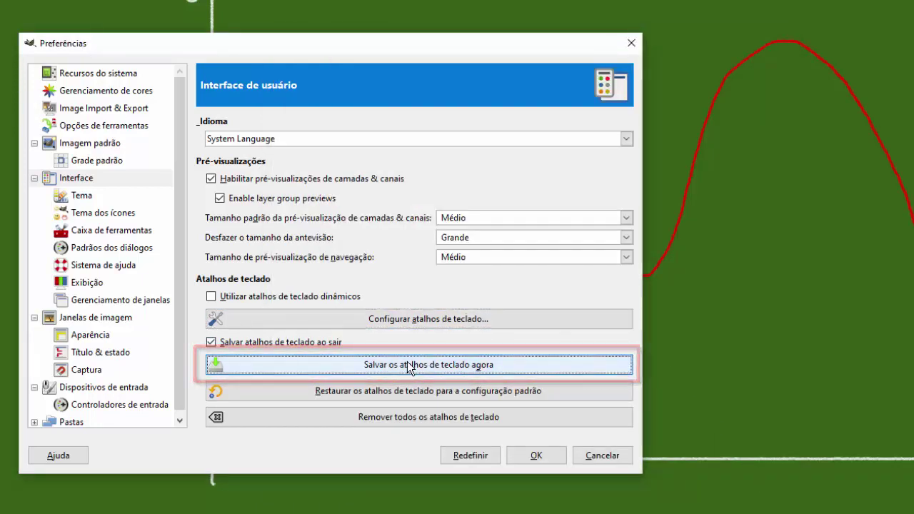
{"action": "left_click", "coordinate": [535, 452]}
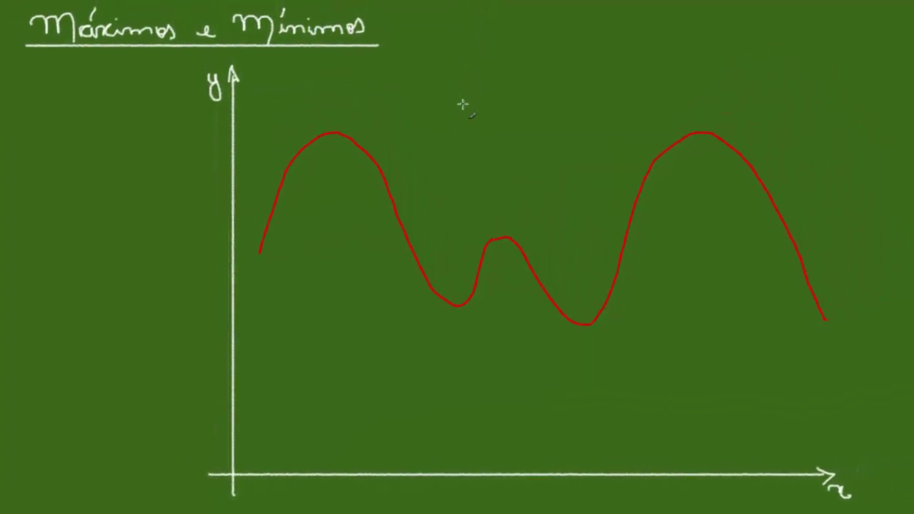
Step: Draw a vertical vector path between the curve's first maximum and the x axis, and stroke it with the last-used dotted settings
{"action": "key", "text": "b"}
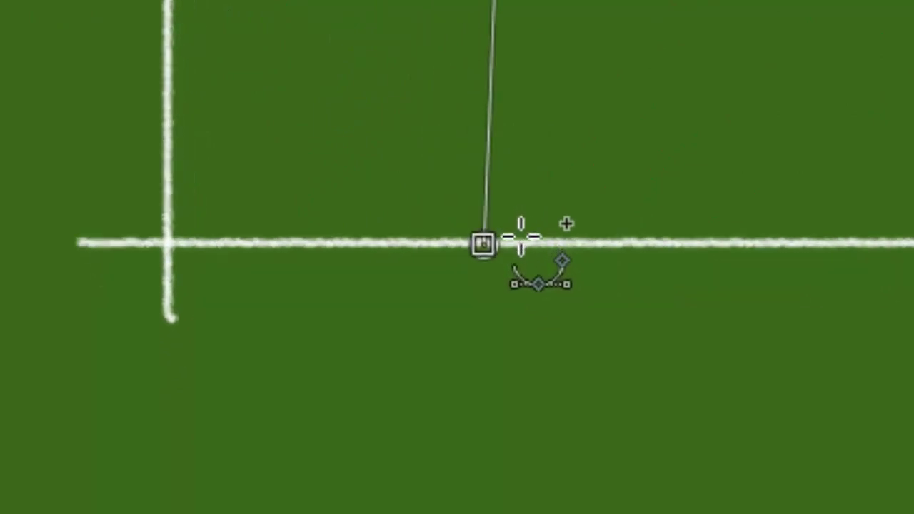
{"action": "left_click_drag", "start_coordinate": [482, 243], "coordinate": [528, 233]}
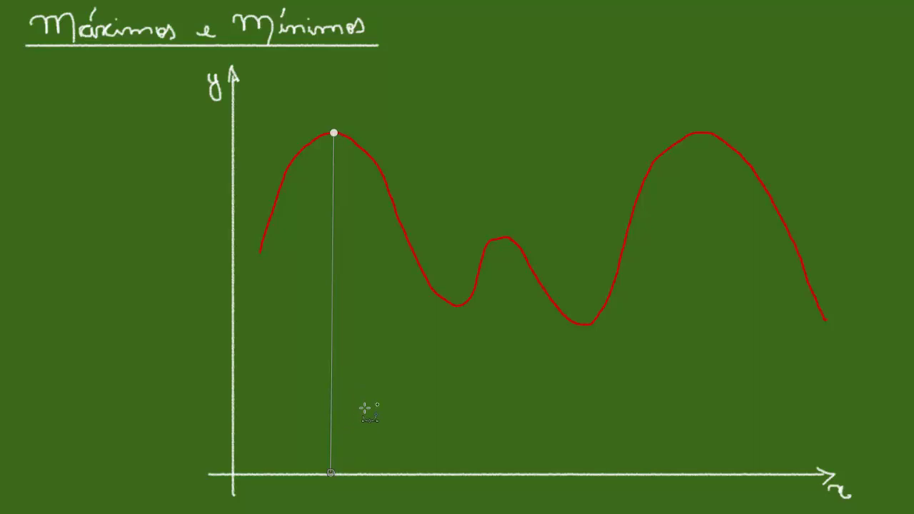
{"action": "key", "text": "ctrl+shift+c"}
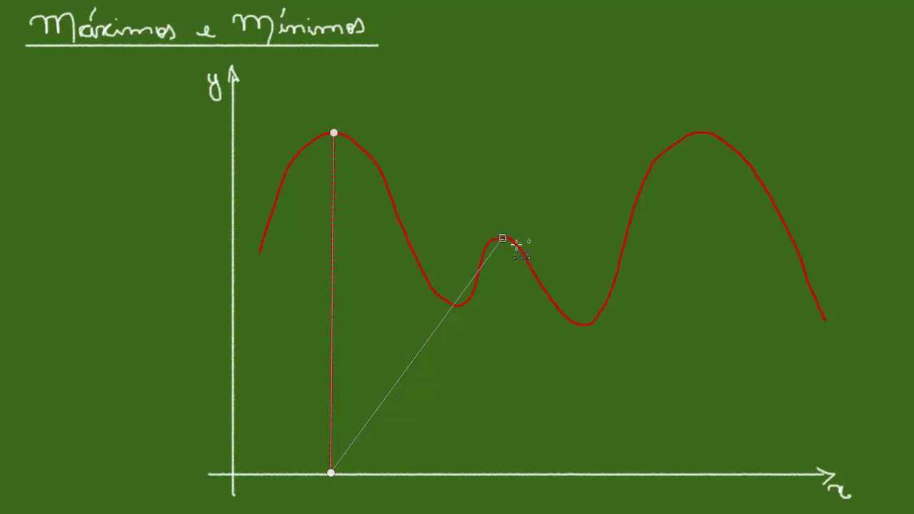
Step: Undo the segment joined to the middle peak and draw a separate path from that peak down to the x axis
{"action": "key", "text": "ctrl+z"}
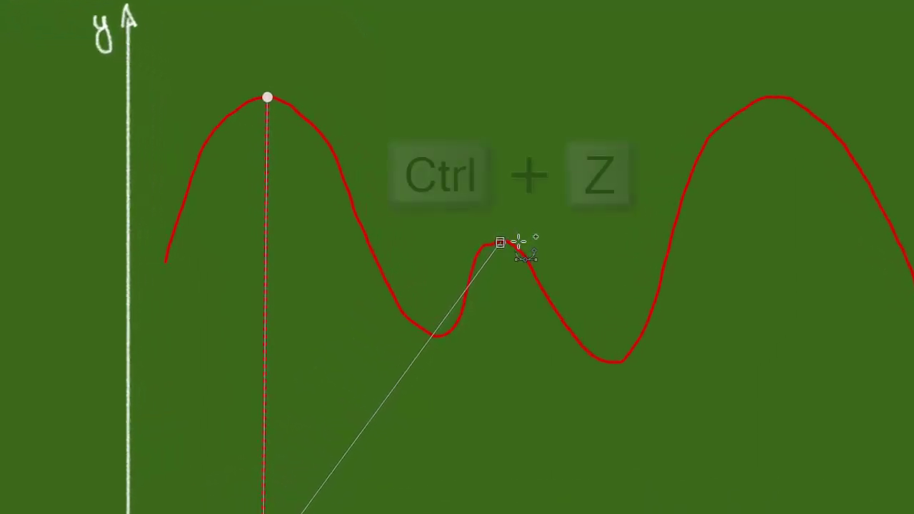
{"action": "key", "text": "ctrl+z"}
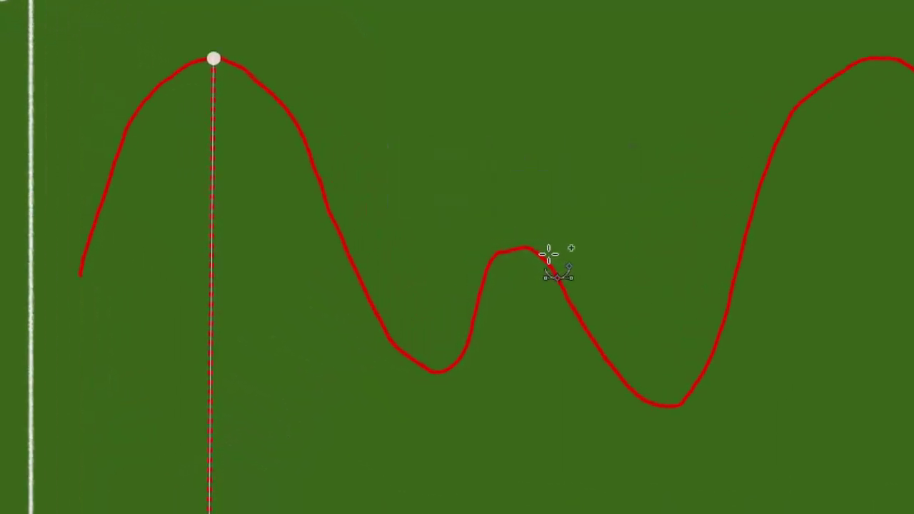
{"action": "left_click", "coordinate": [537, 255], "text": "shift"}
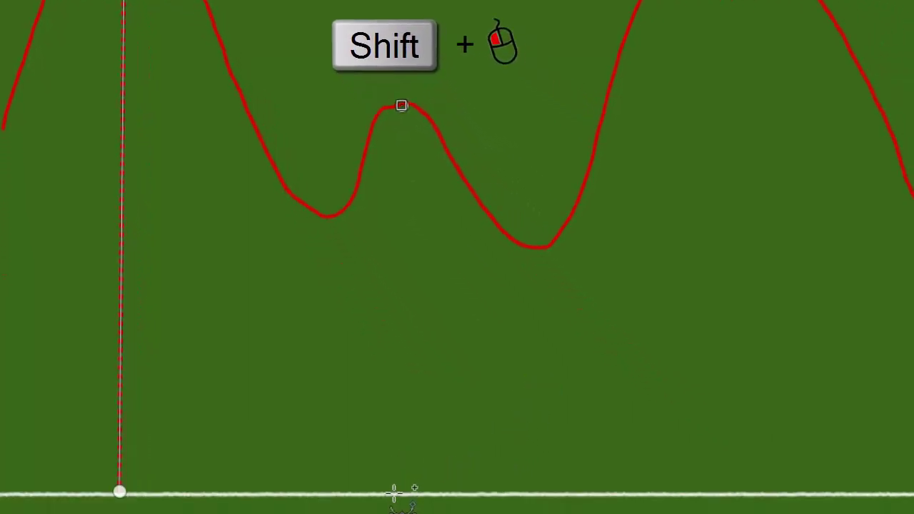
{"action": "left_click", "coordinate": [392, 491]}
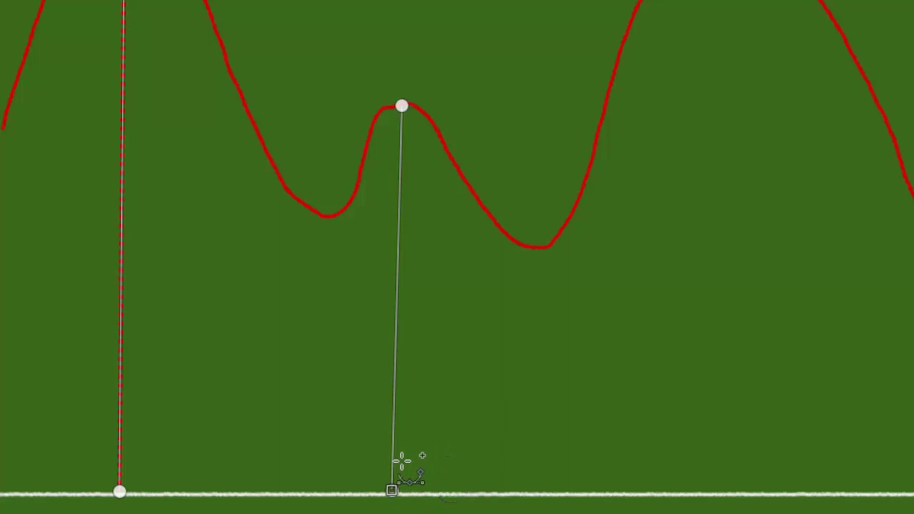
Step: Add another separate path from the last maximum down to the x axis, stroke the paths as dotted lines, and leave the Paths tool
{"action": "left_click", "coordinate": [604, 13]}
{"action": "key", "text": "ctrl+shift+c"}
{"action": "left_click", "coordinate": [596, 472]}
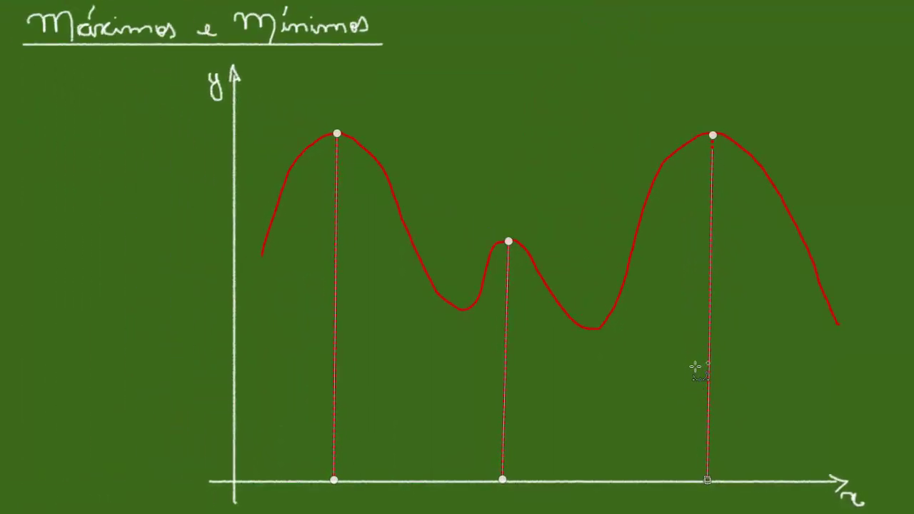
{"action": "key", "text": "p"}
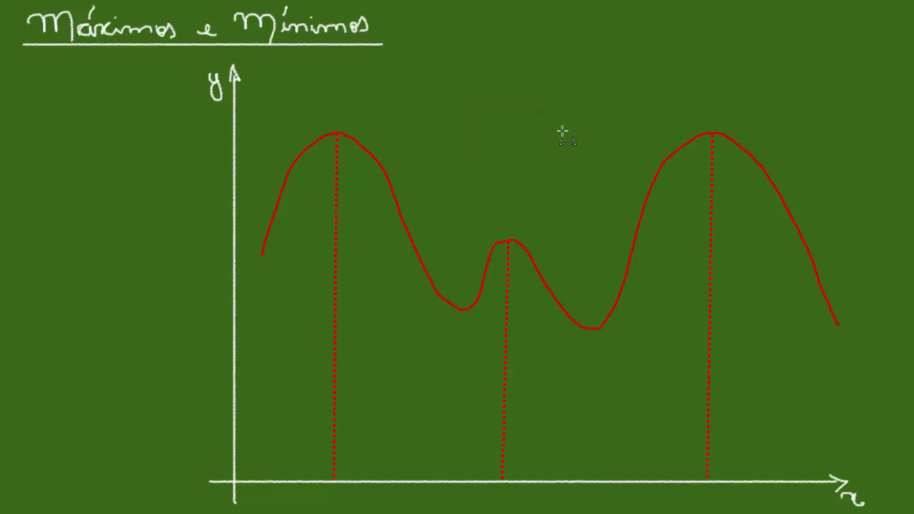
Step: Draw an open vector path with nodes near the red curve's ends, peaks and valleys, and bend its right-hand segments into smooth curves
{"action": "key", "text": "b"}
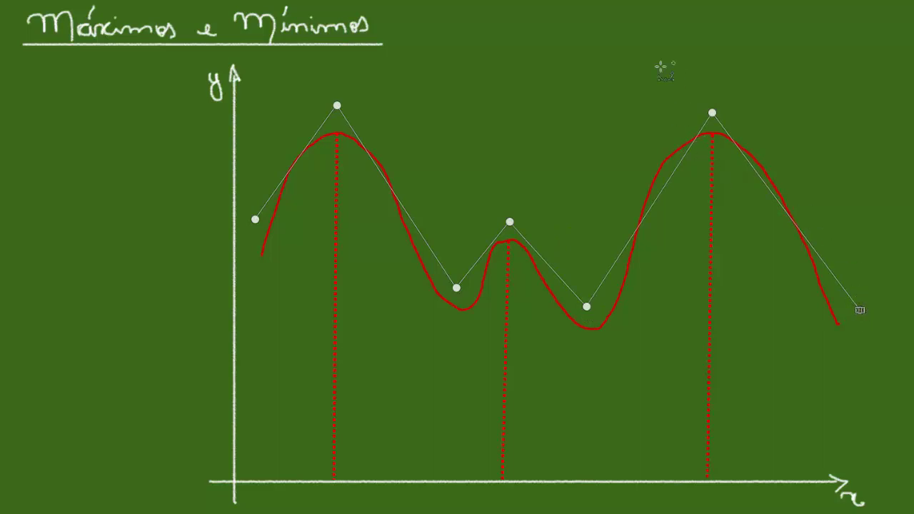
{"action": "left_click_drag", "start_coordinate": [712, 112], "coordinate": [781, 102]}
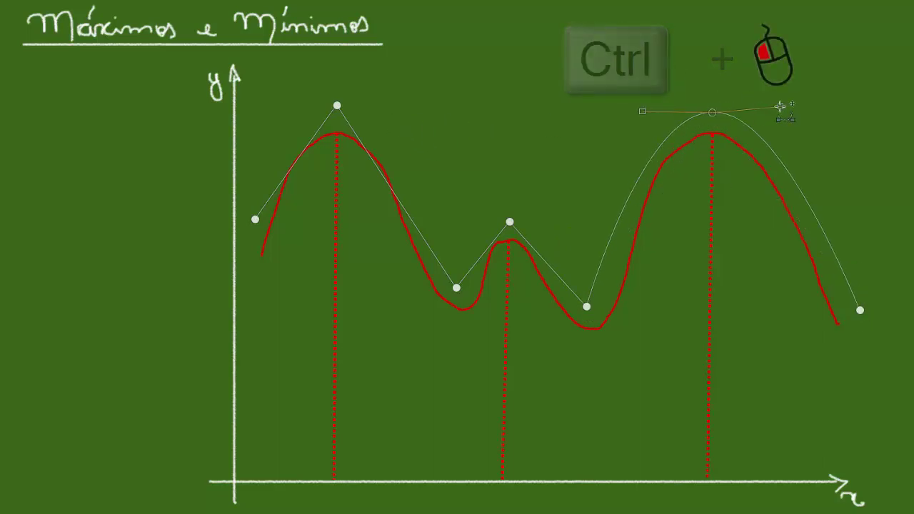
{"action": "left_click", "coordinate": [859, 310], "text": "ctrl"}
{"action": "left_click", "coordinate": [588, 303], "text": "ctrl"}
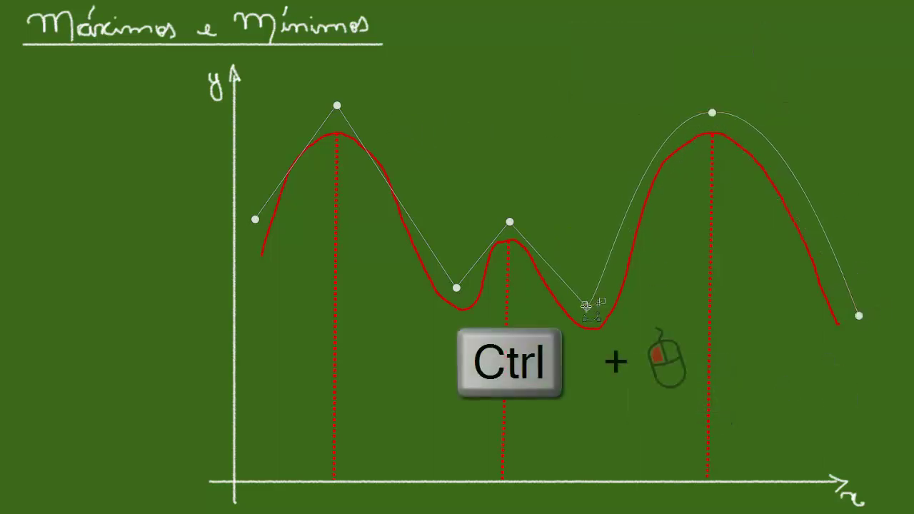
{"action": "left_click_drag", "start_coordinate": [509, 222], "coordinate": [480, 219]}
{"action": "left_click", "coordinate": [587, 306]}
{"action": "left_click", "coordinate": [712, 112]}
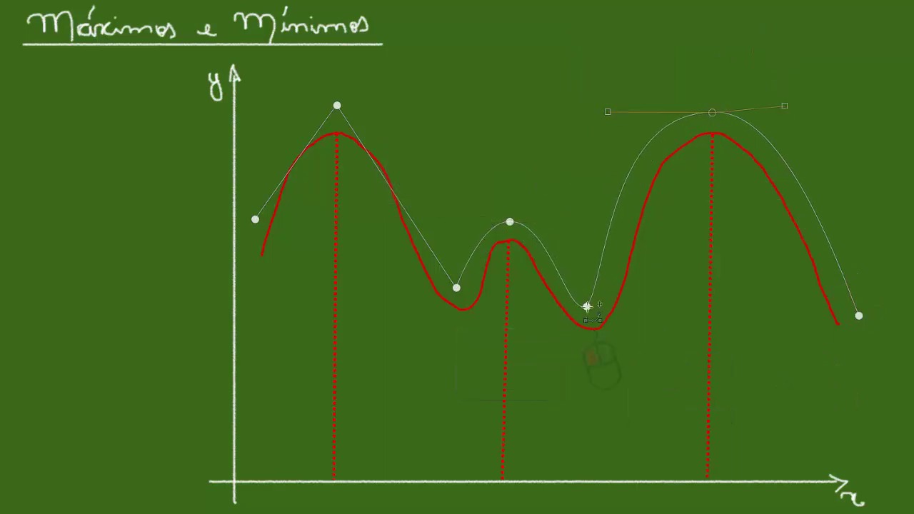